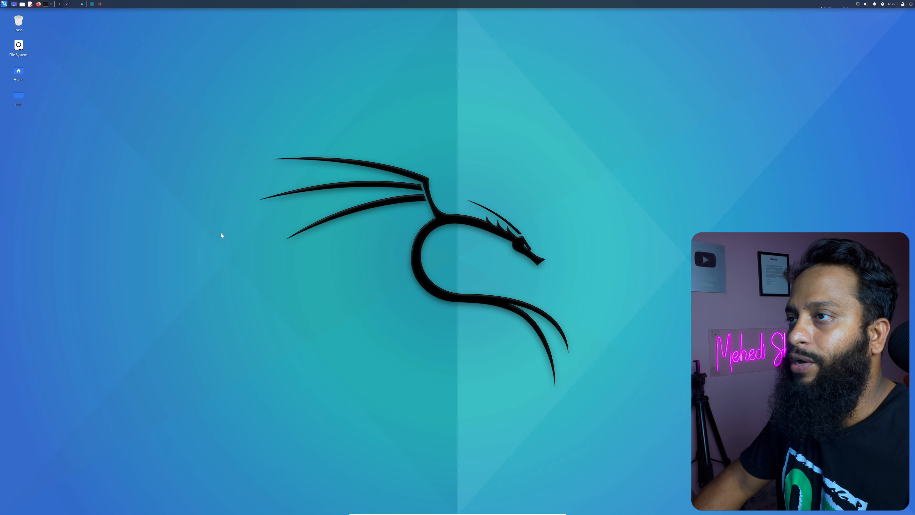
Switch to the bWAPP browser window and load the "HTML Injection - Reflected (Current URL)" bug page.
click(100, 4)
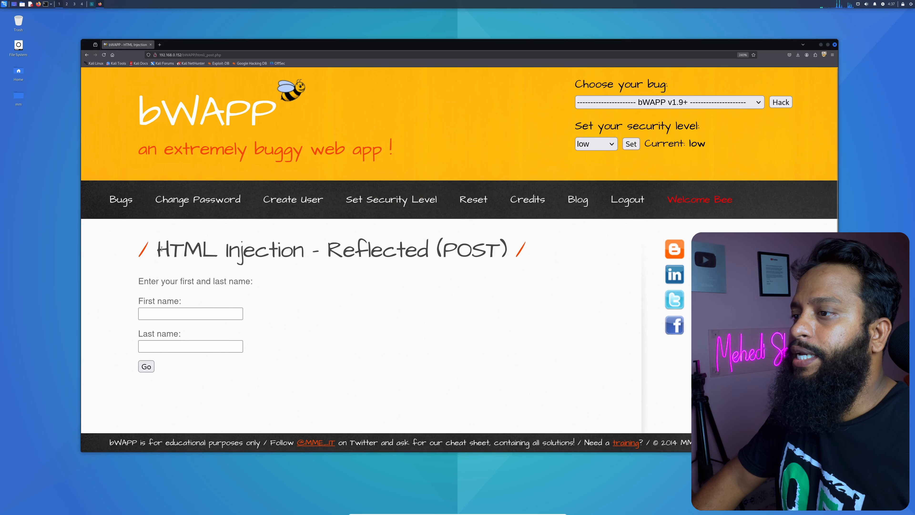
drag(159, 250, 517, 255)
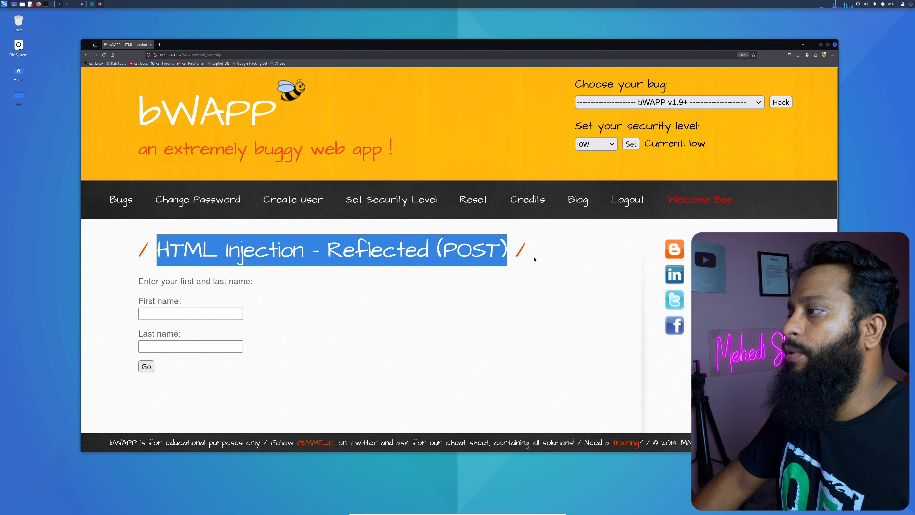
click(521, 255)
click(641, 102)
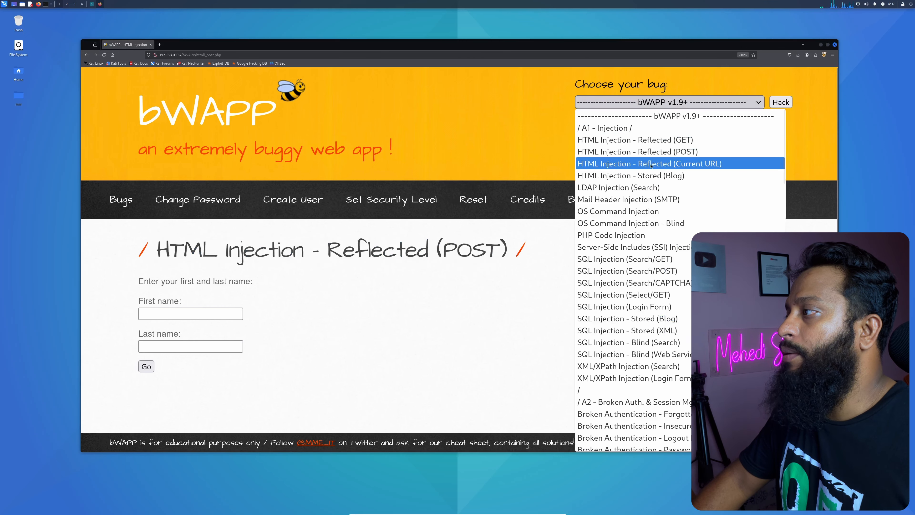
click(641, 165)
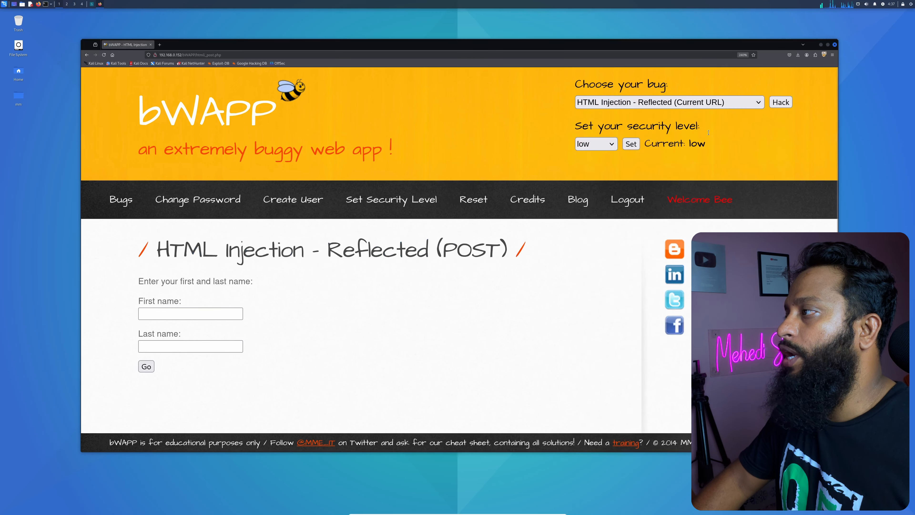
click(786, 103)
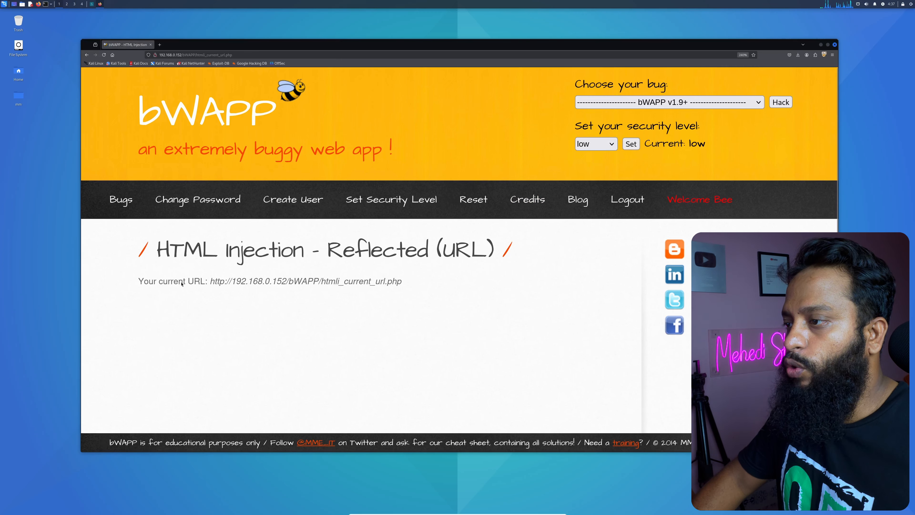
View the "HTML Injection - Reflected (POST)" and "HTML Injection - Reflected (GET)" bug pages for comparison.
click(706, 103)
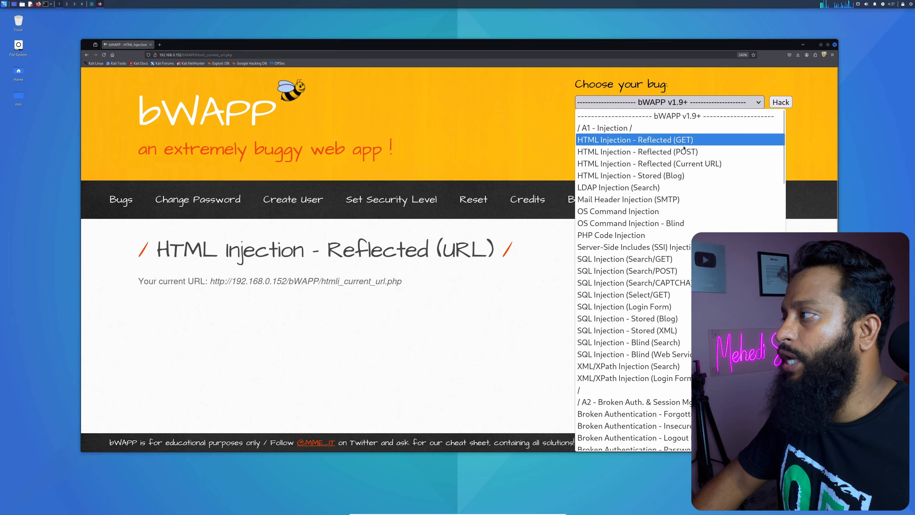
click(666, 149)
click(771, 102)
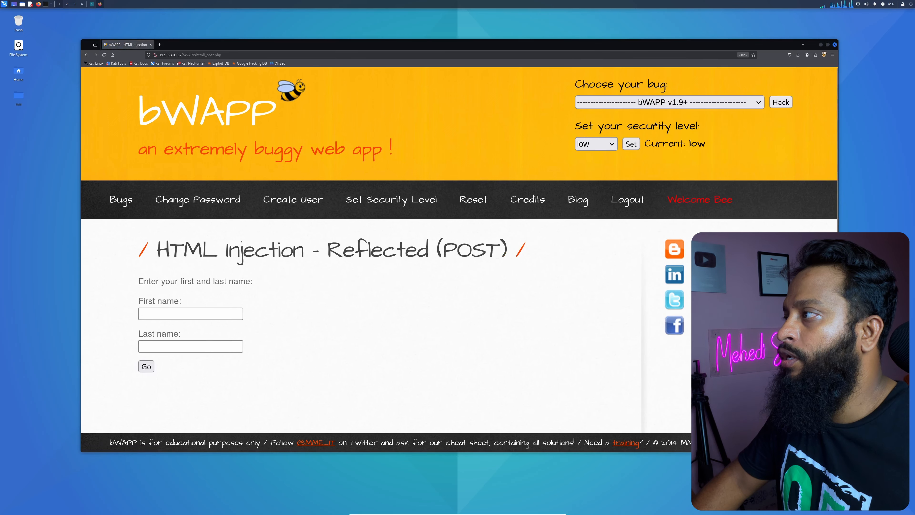
click(663, 103)
click(663, 140)
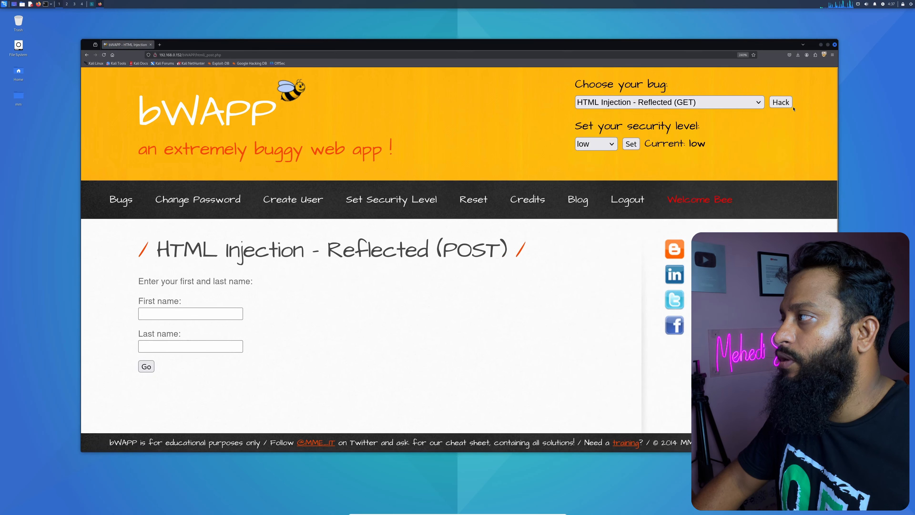
click(780, 103)
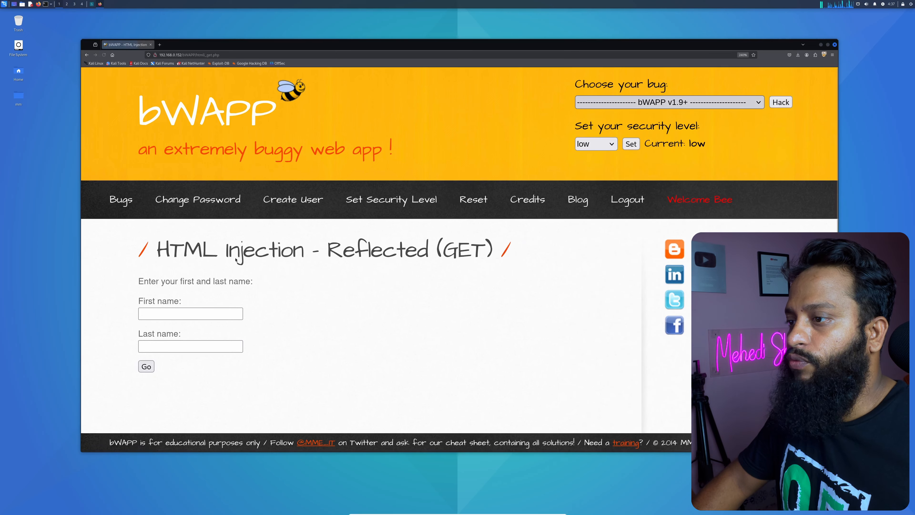
Load the "HTML Injection - Reflected (Current URL)" bug page again and examine the current URL line it reflects.
click(683, 102)
click(678, 163)
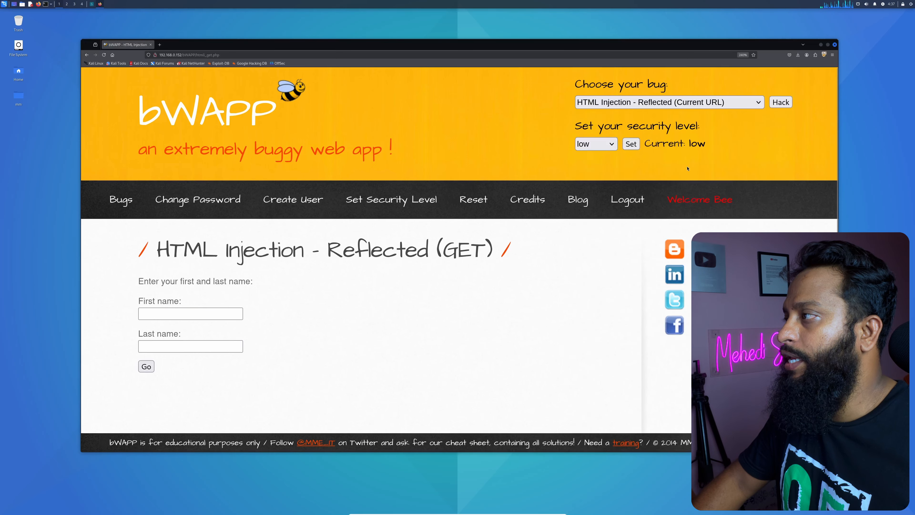
click(785, 104)
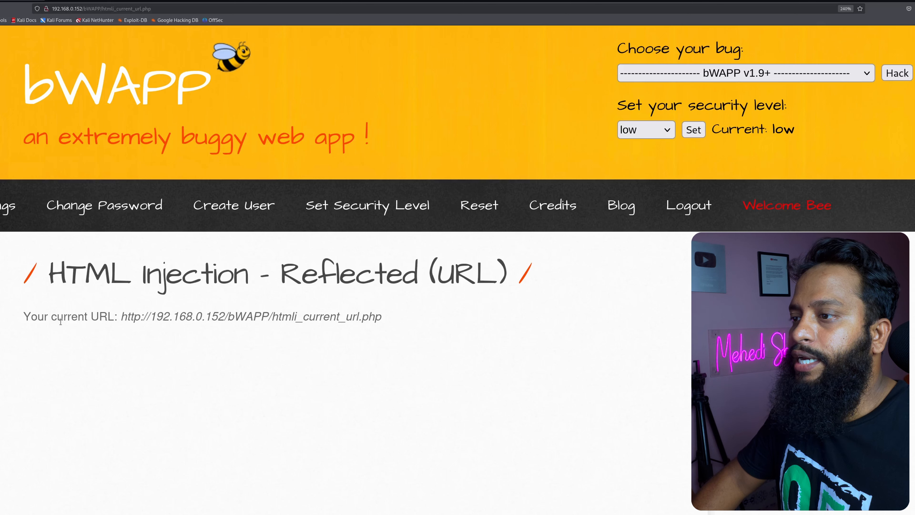
drag(24, 317, 386, 323)
click(381, 319)
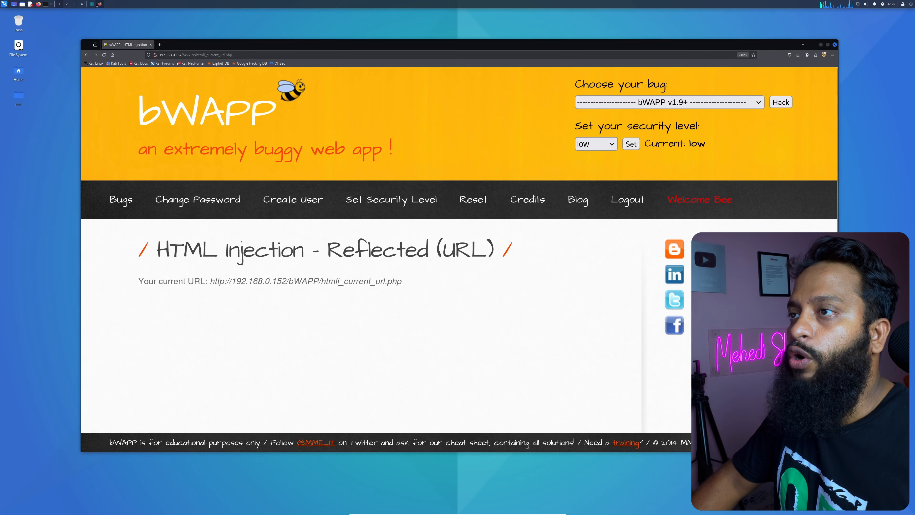
Switch to Burp Suite, enable proxy interception, reload the bWAPP page and forward the captured request.
click(95, 4)
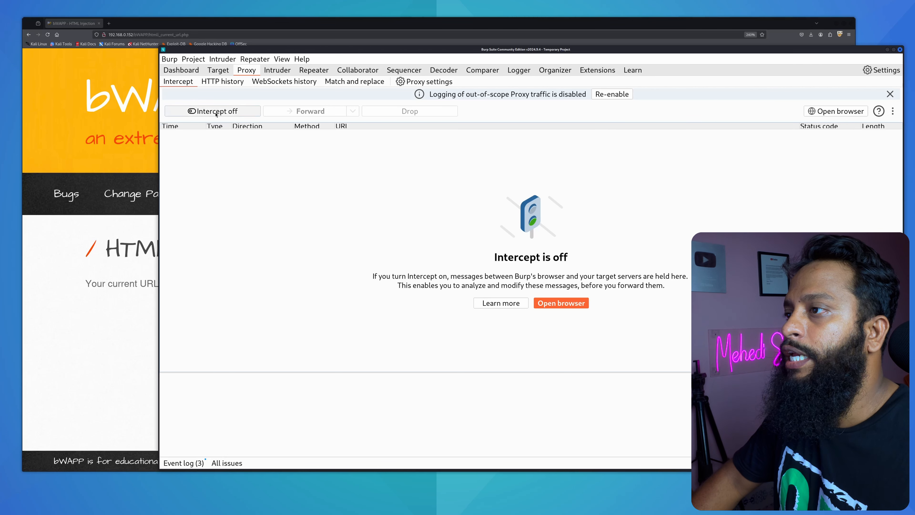
click(229, 114)
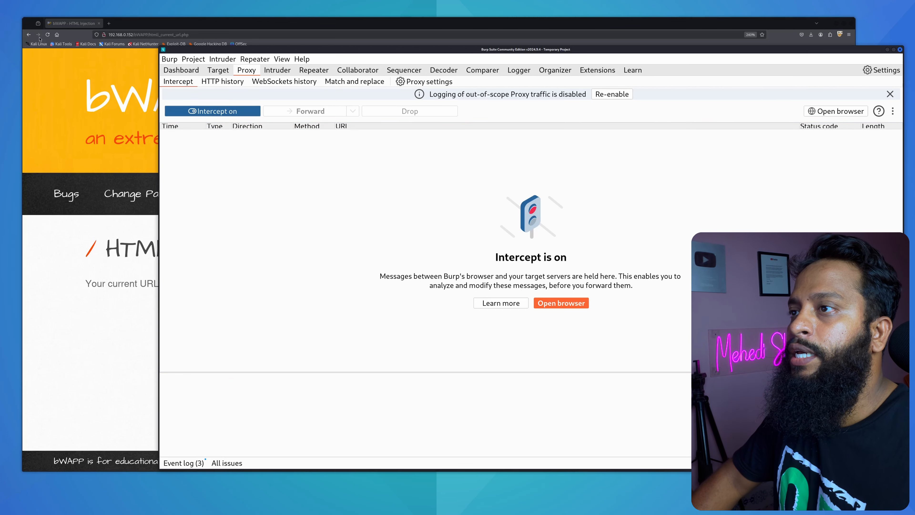
click(47, 35)
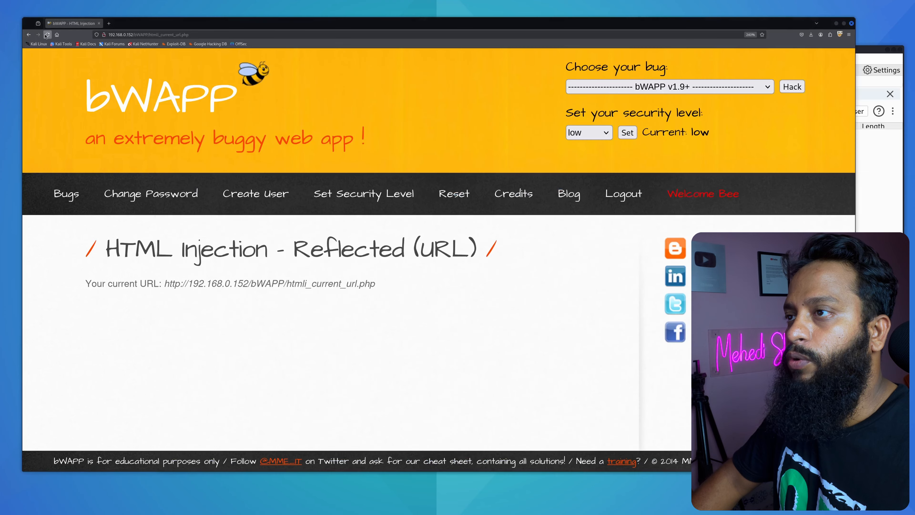
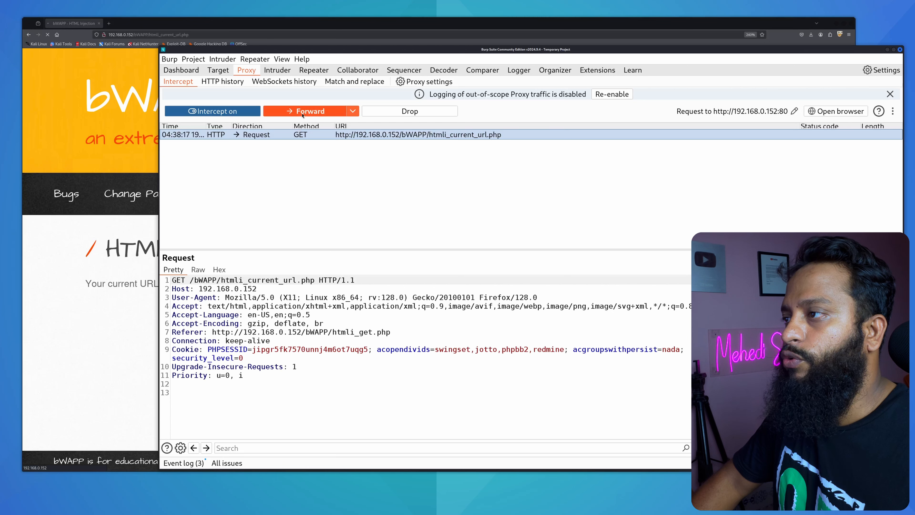
click(303, 112)
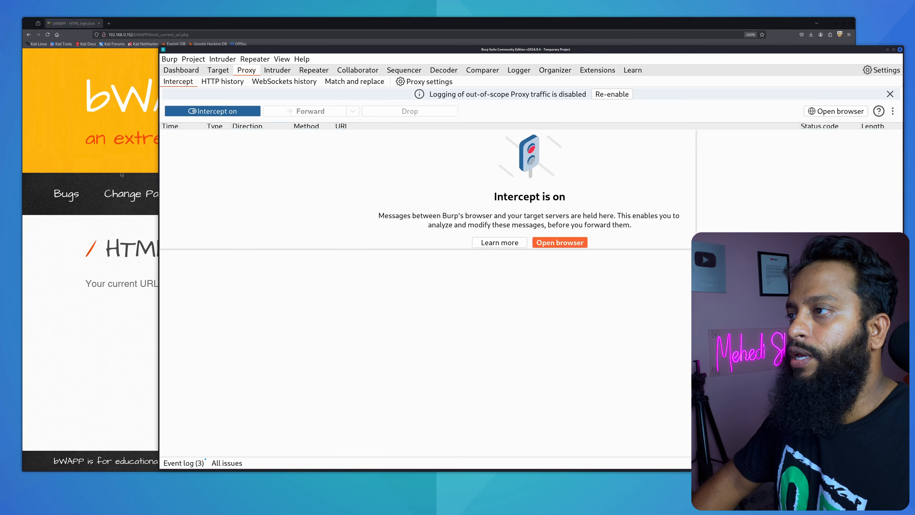
Inspect the newest GET request to /bWAPP/htmli_current_url.php and its response in the HTTP history, with the message panes enlarged.
click(214, 82)
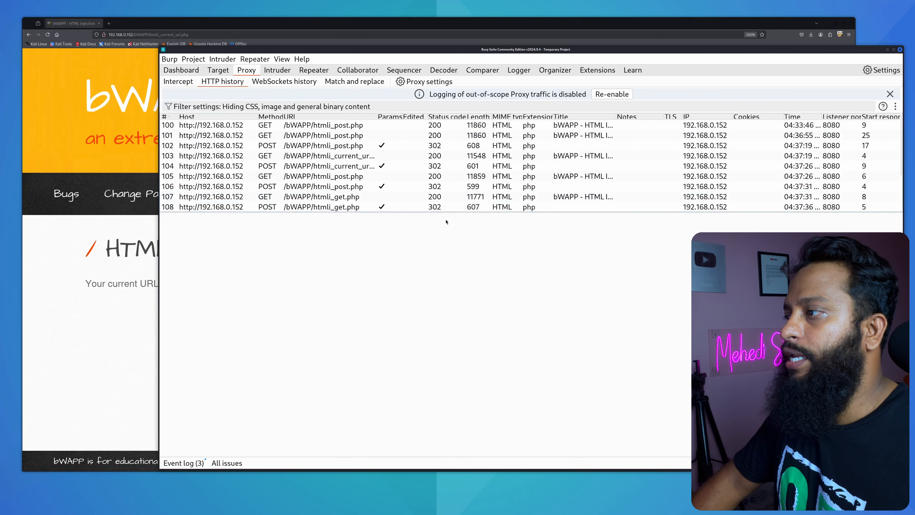
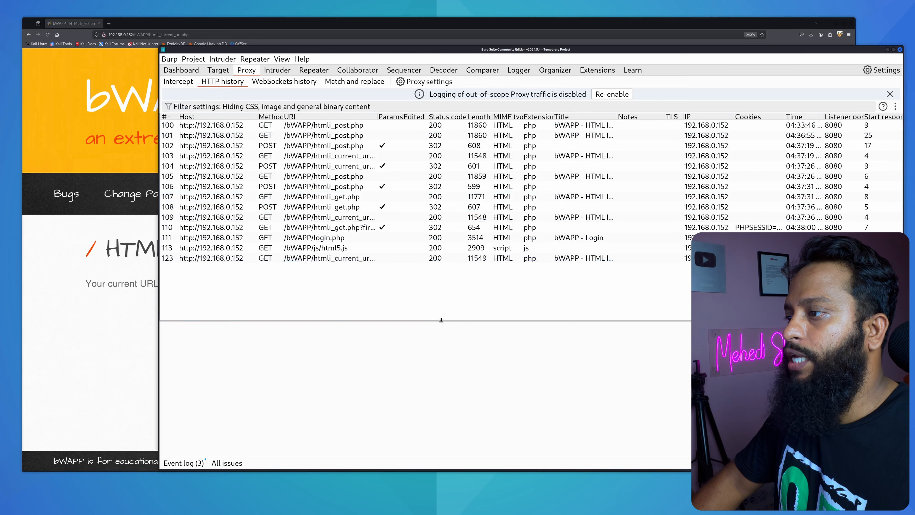
click(371, 258)
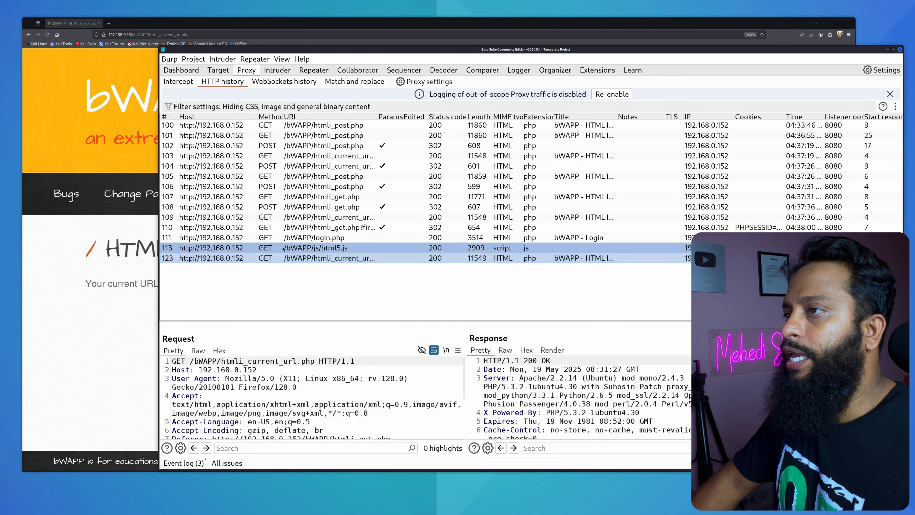
click(330, 261)
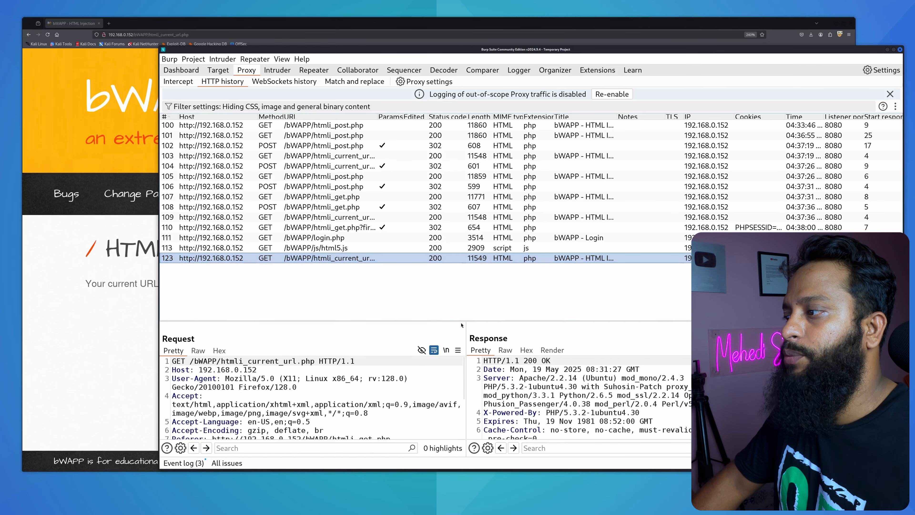
drag(461, 319, 460, 271)
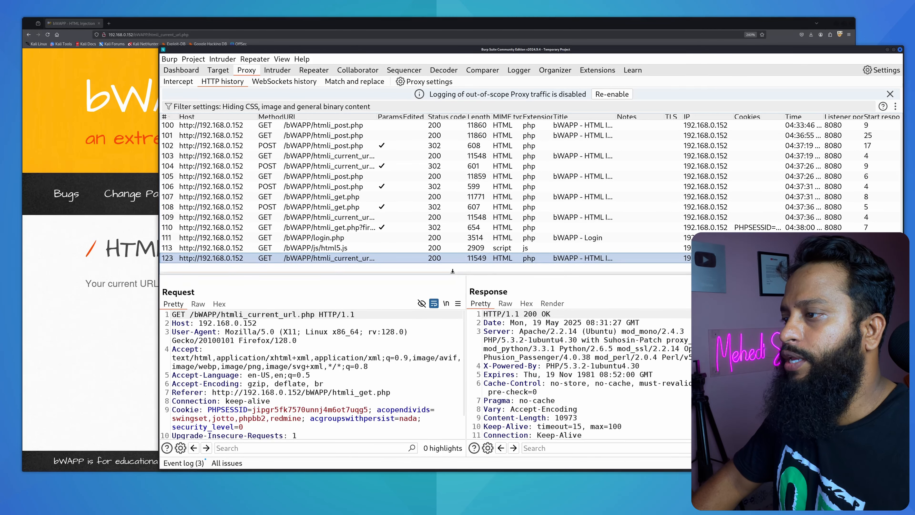
click(152, 278)
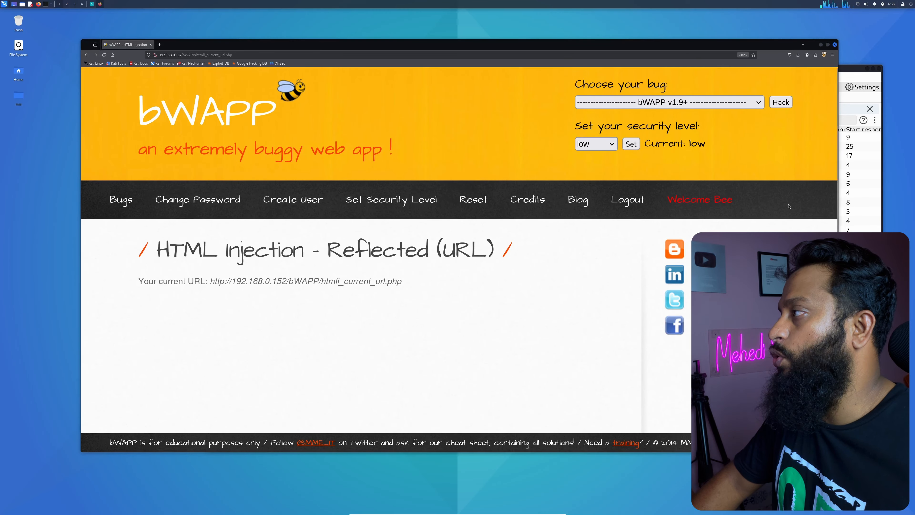
Send the newest /bWAPP/htmli_current_url.php request from the HTTP history to Repeater and open it there.
drag(853, 68, 809, 55)
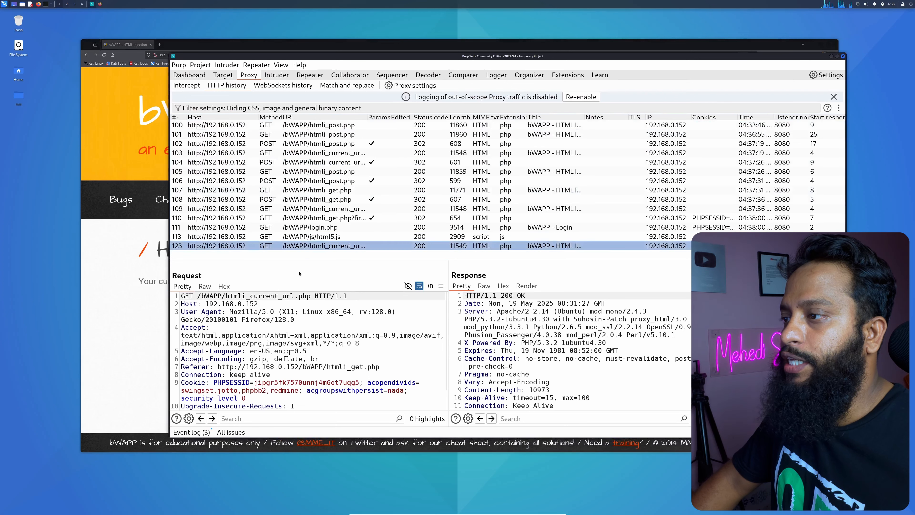
right_click(286, 248)
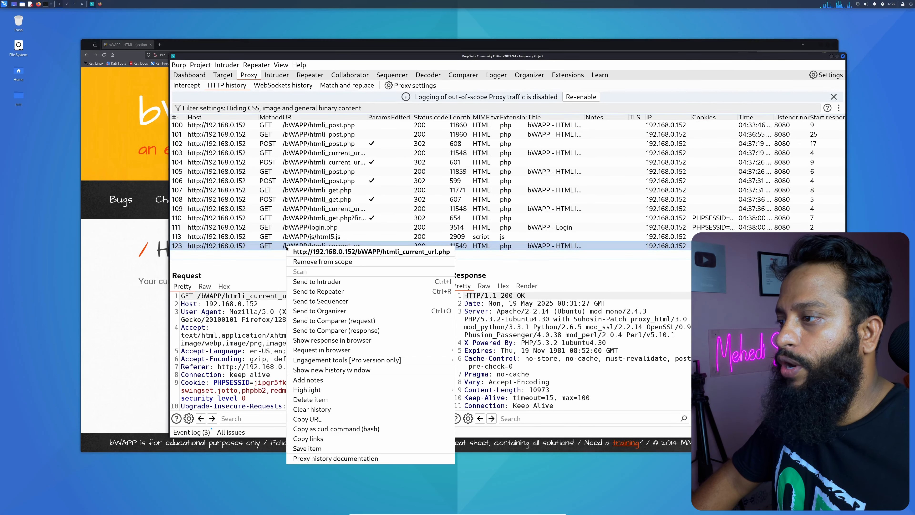
click(318, 291)
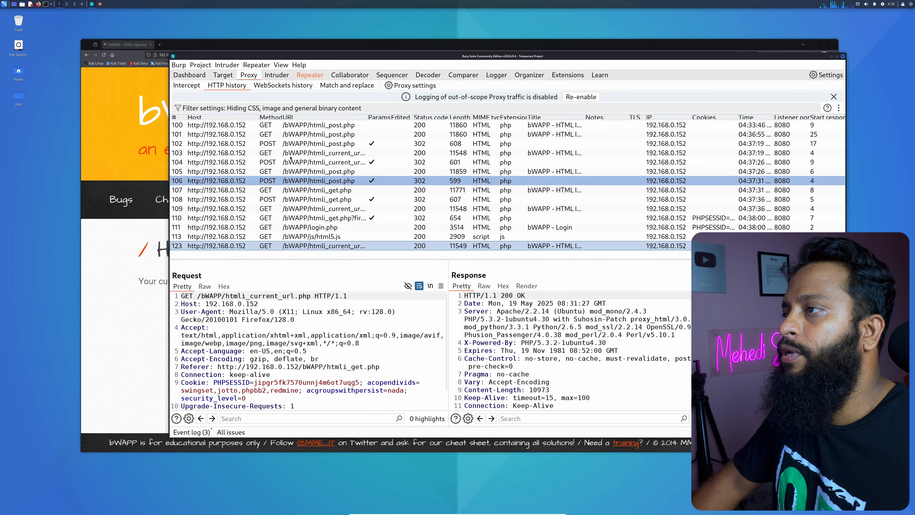
click(310, 75)
drag(364, 60, 309, 57)
Send the htmli_current_url.php request from Repeater, view the rendered response and examine the request's Host header value.
click(128, 100)
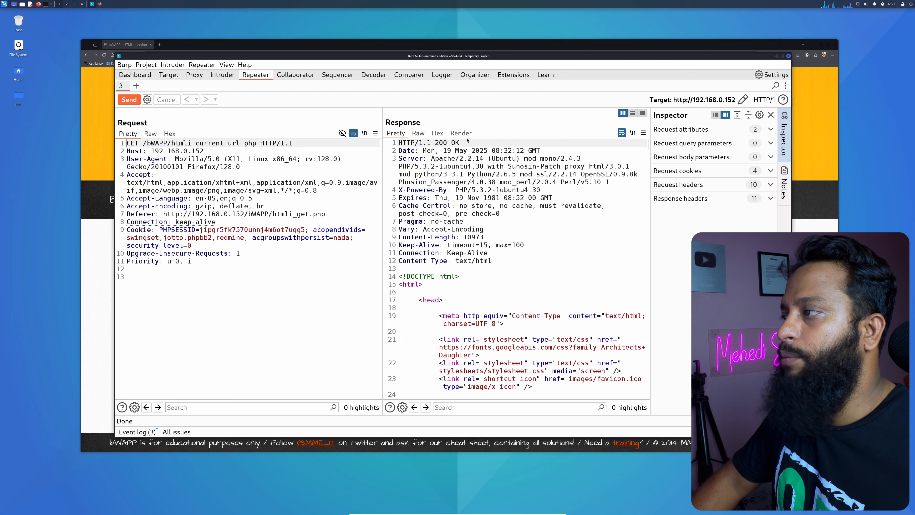
click(461, 133)
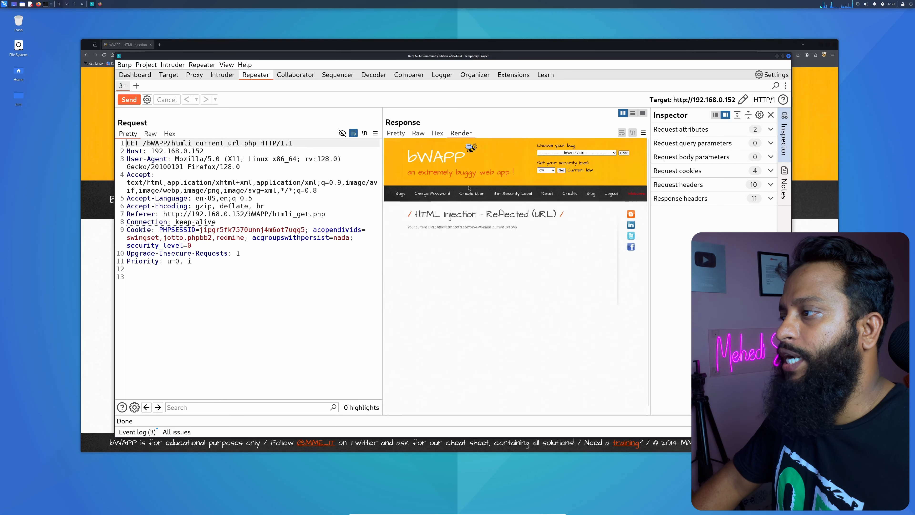
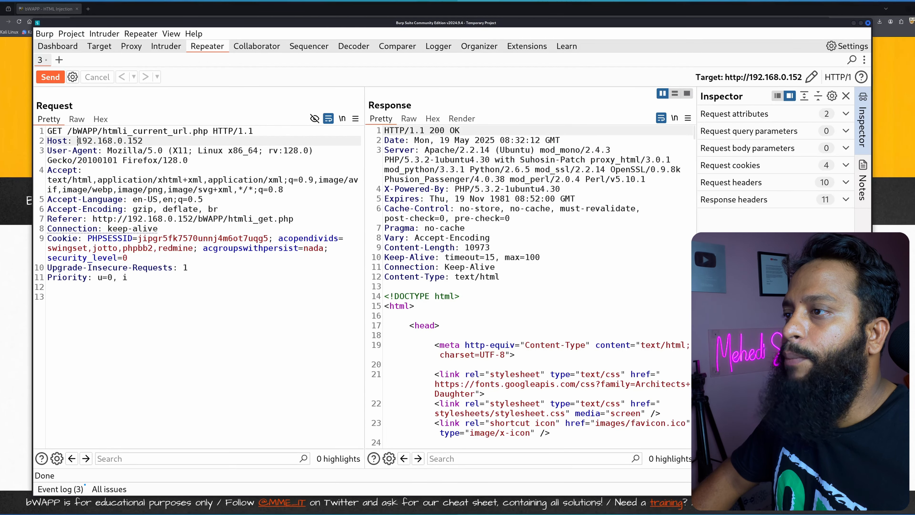
drag(79, 141, 143, 140)
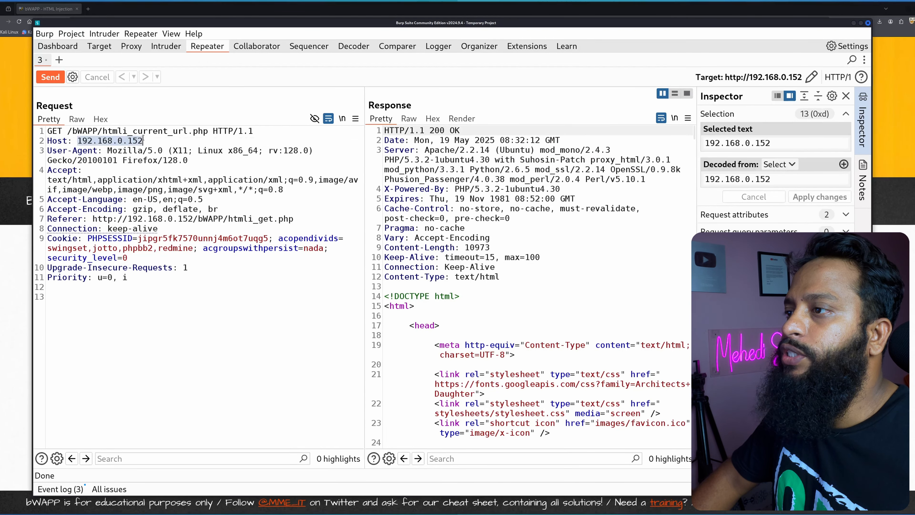
click(169, 141)
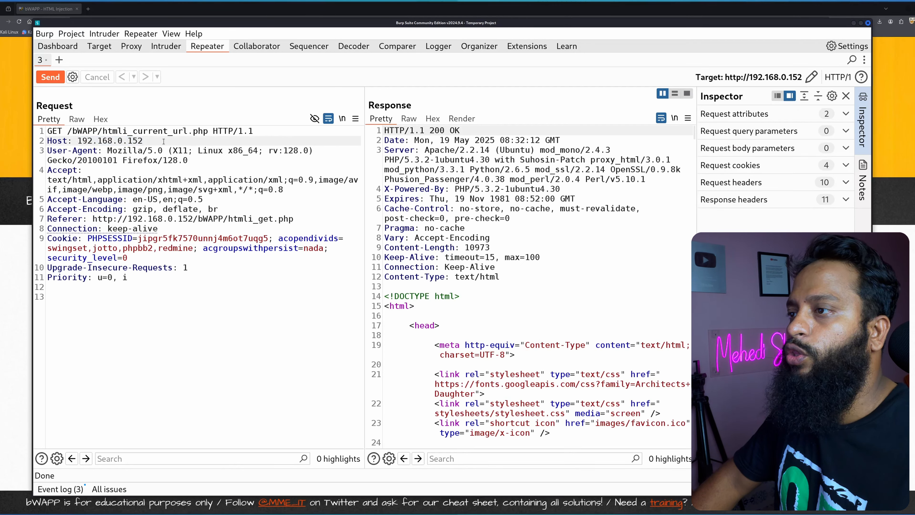
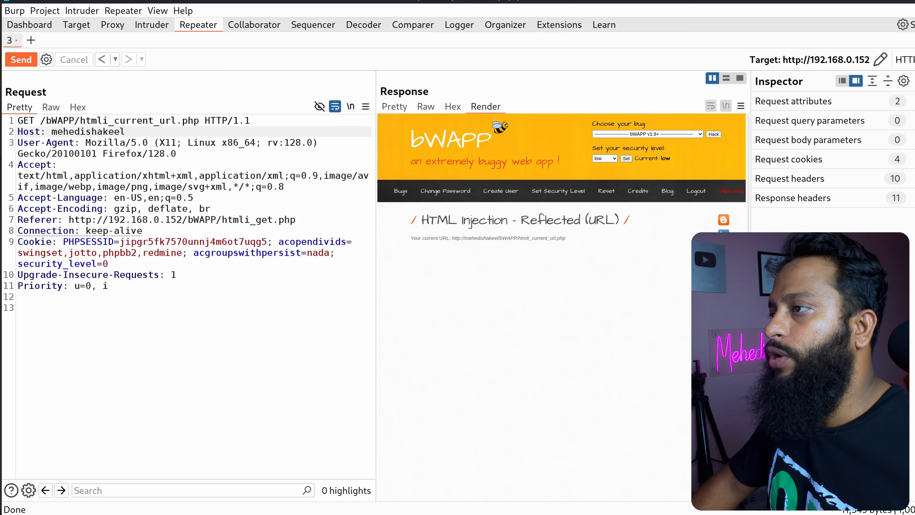
Generate a show-in-browser link for the response to the modified Host header request and copy its URL.
right_click(144, 165)
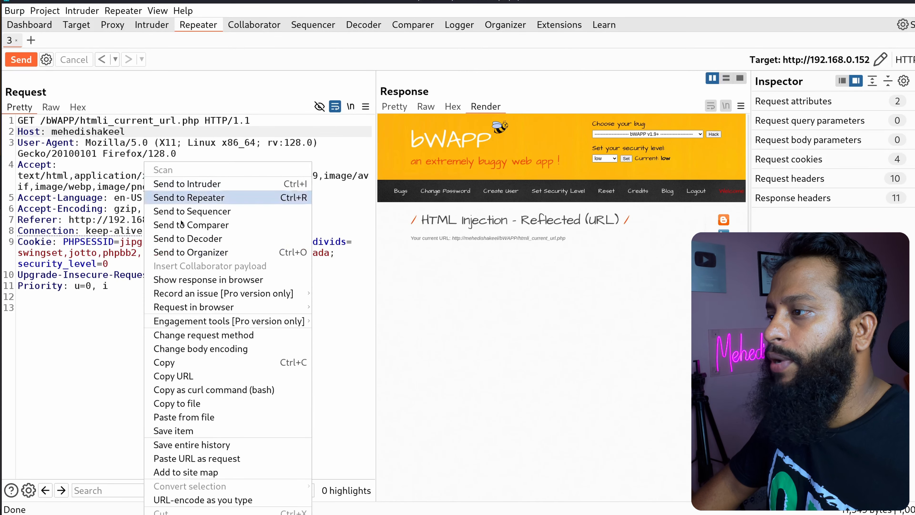
click(203, 280)
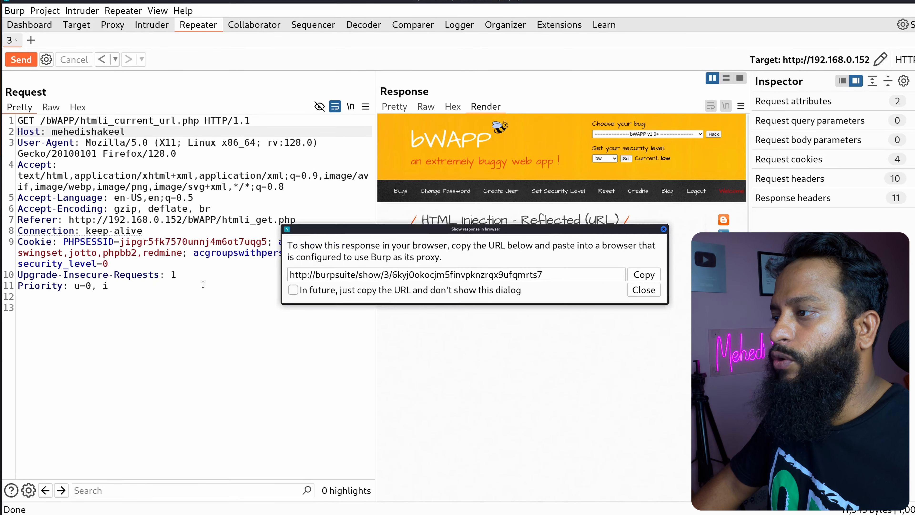
click(645, 276)
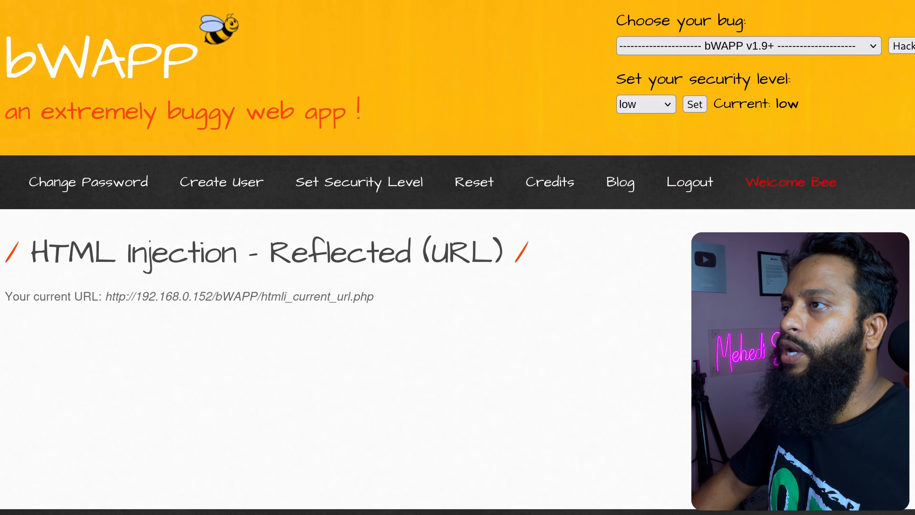
Open the copied show-in-browser link for the modified response in a new Firefox tab.
key(ctrl+t)
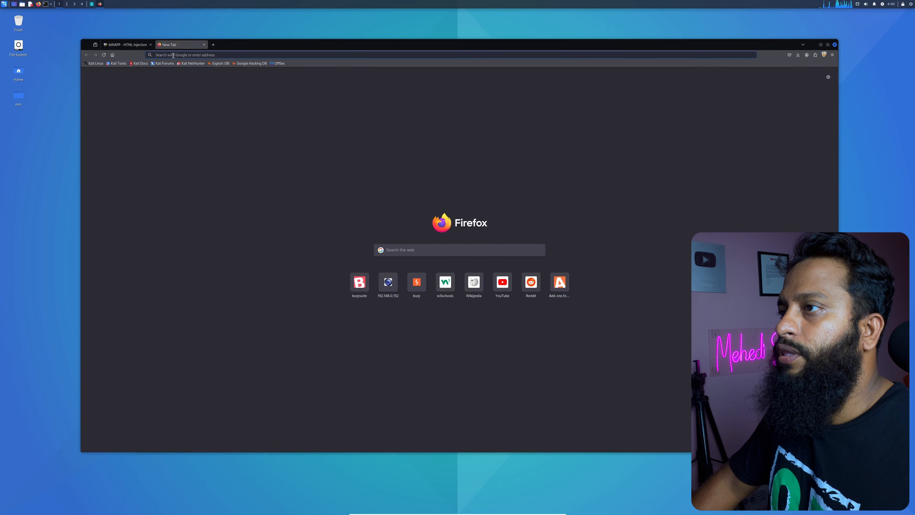
right_click(174, 55)
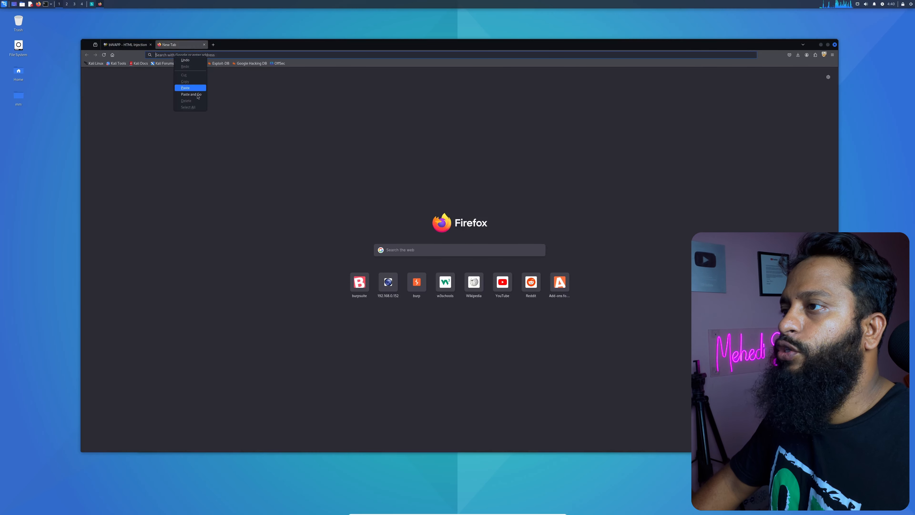
click(197, 97)
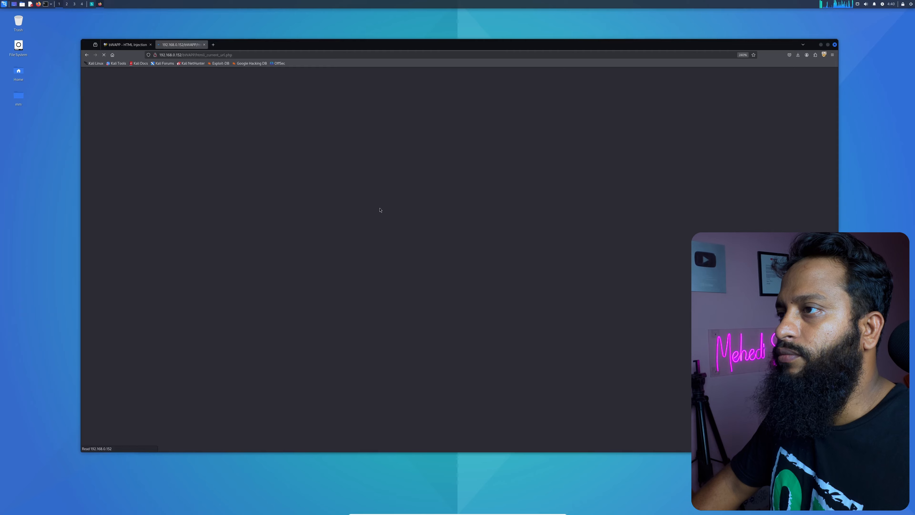
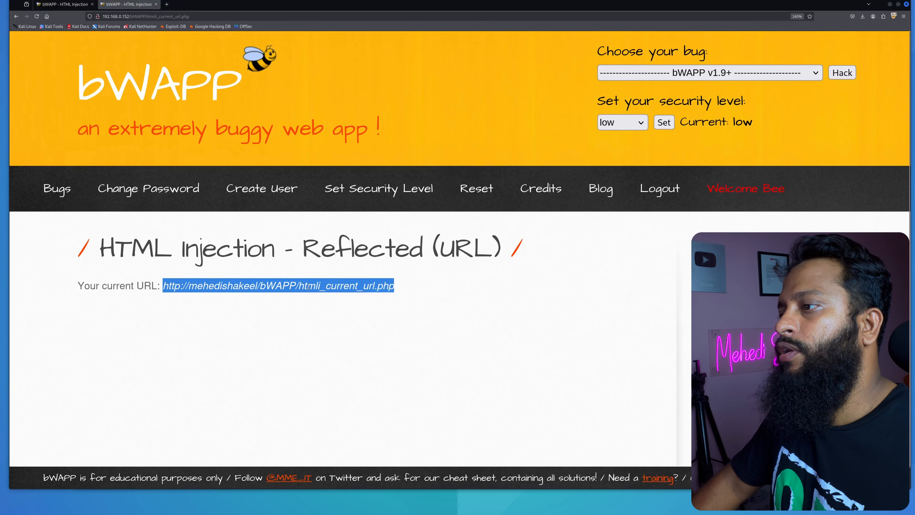
Examine the host part of the reflected current URL and compare it with the one on the original, unmodified page.
click(237, 291)
drag(188, 288, 256, 287)
click(266, 287)
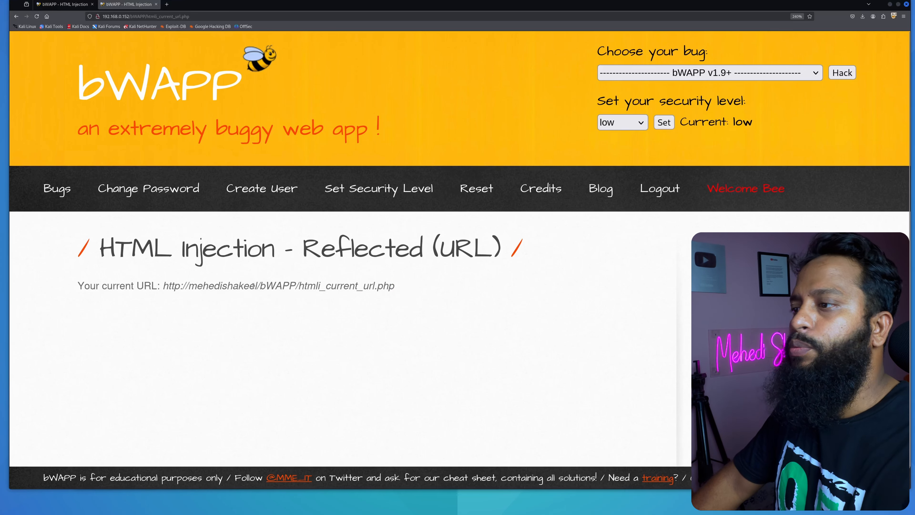
drag(189, 288, 261, 287)
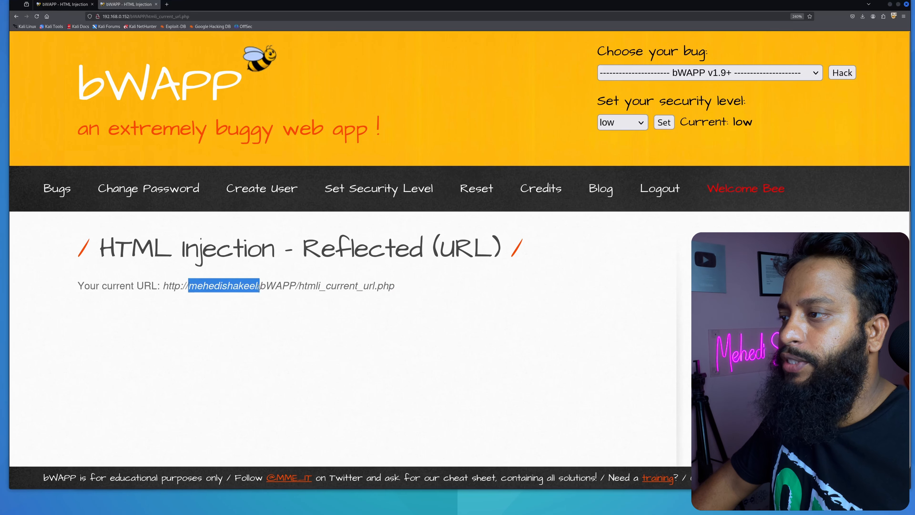
click(252, 272)
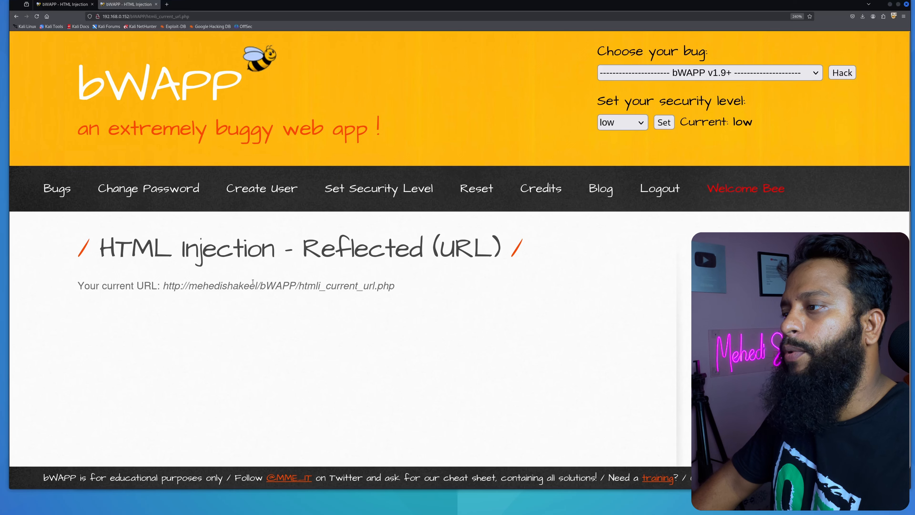
drag(189, 287, 258, 287)
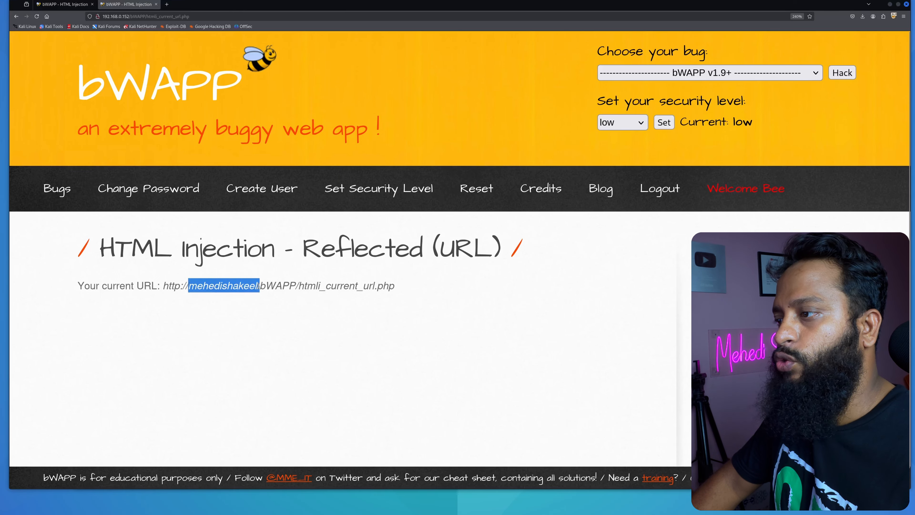
click(219, 290)
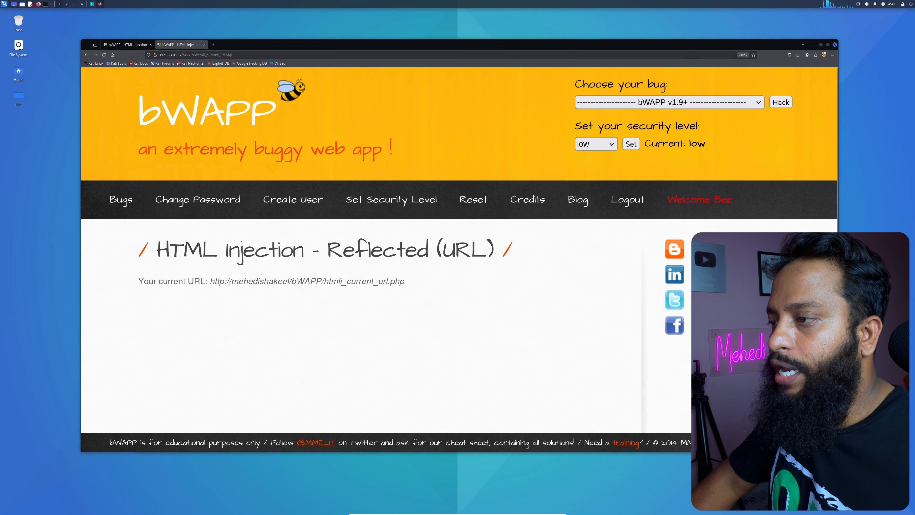
drag(231, 281, 291, 281)
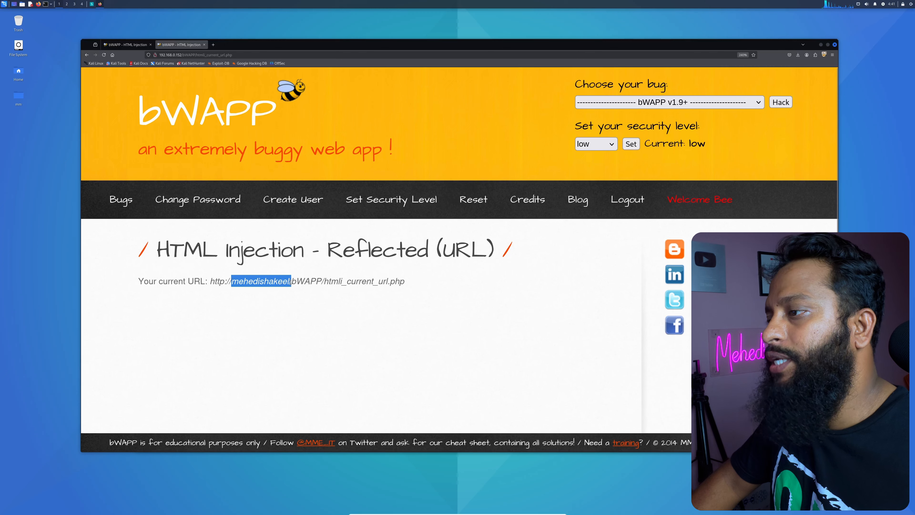
click(248, 282)
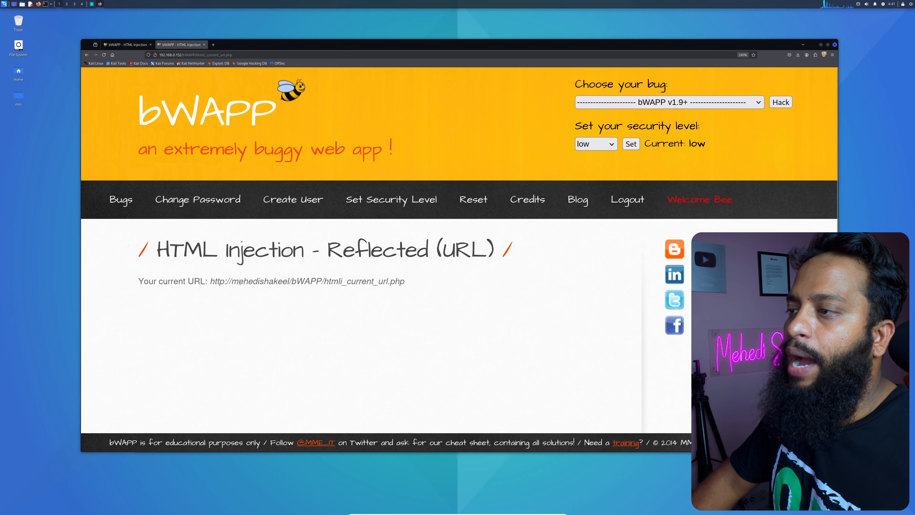
click(133, 45)
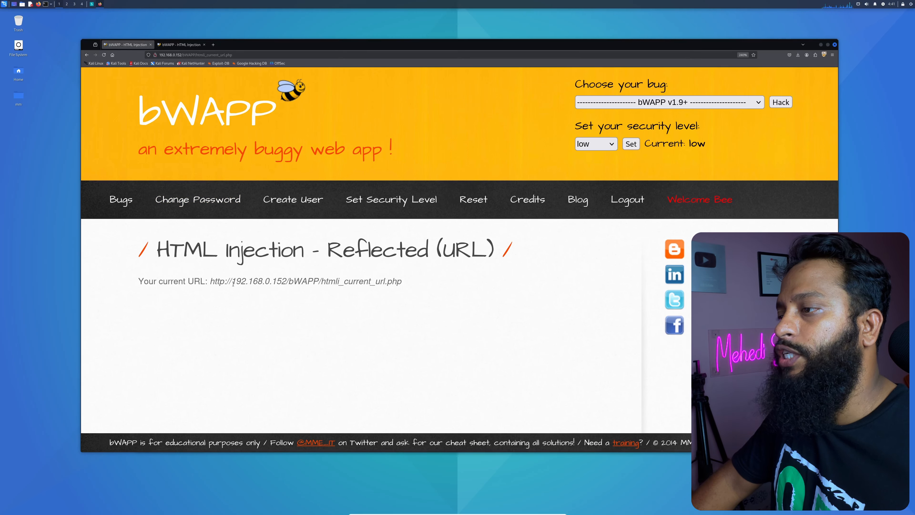
drag(233, 283, 288, 281)
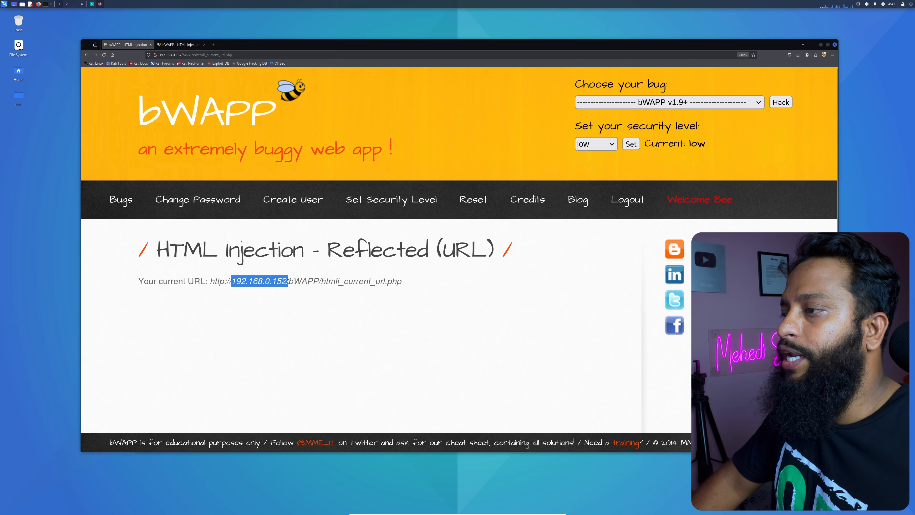
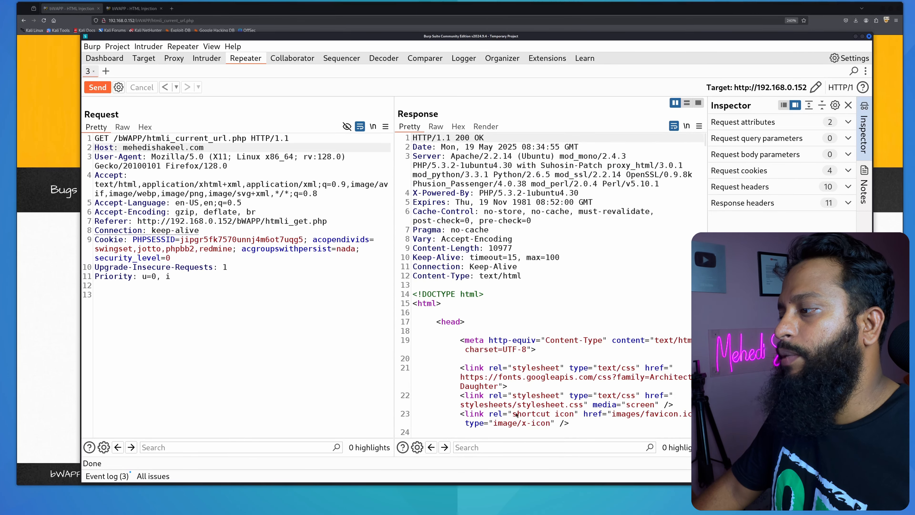
Switch to Burp Suite, search the Repeater response for the modified Host domain and compare the source match with the rendered page.
click(476, 447)
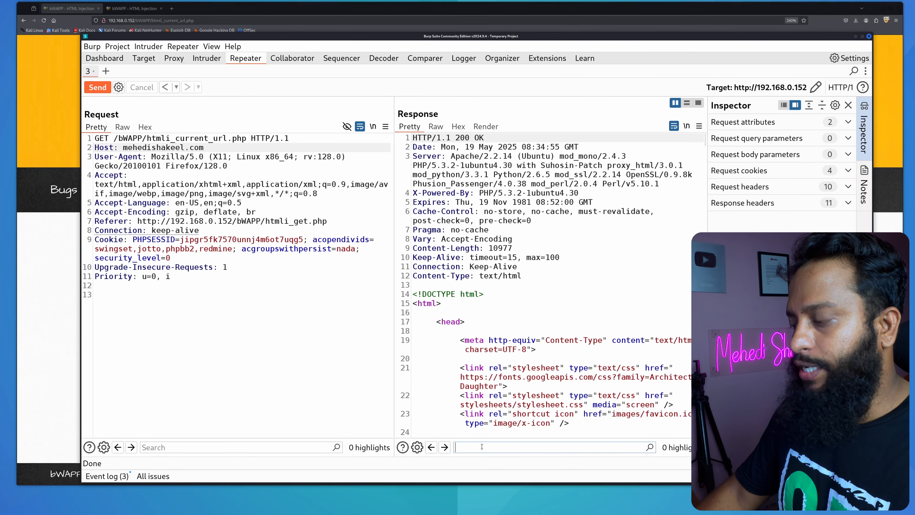
text(mehedishake)
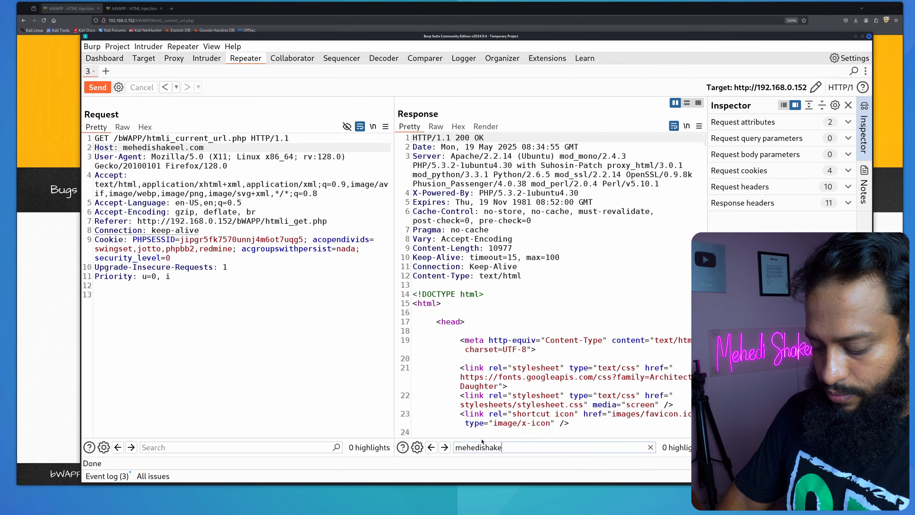
text(el.com)
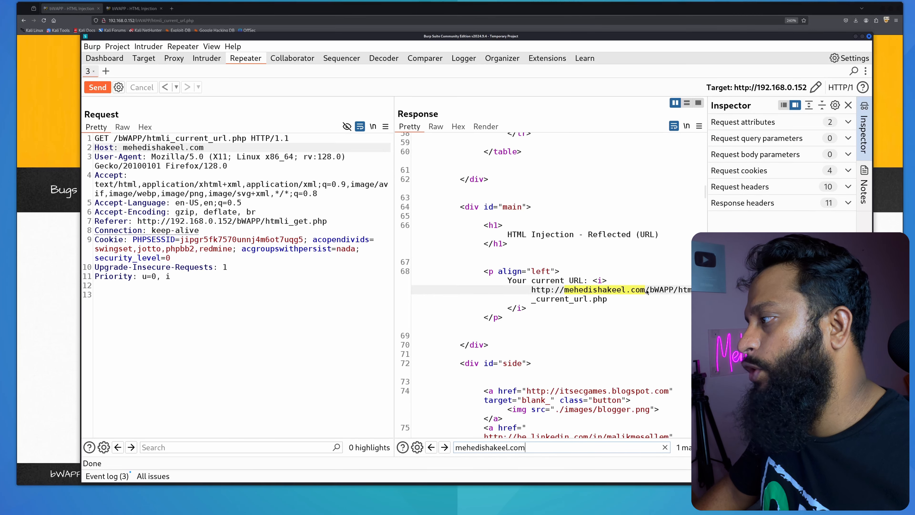
click(486, 127)
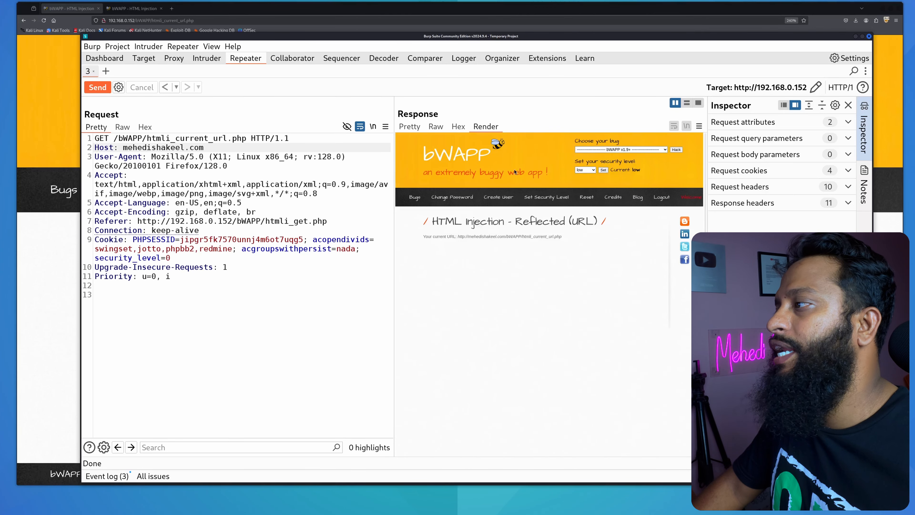
click(409, 128)
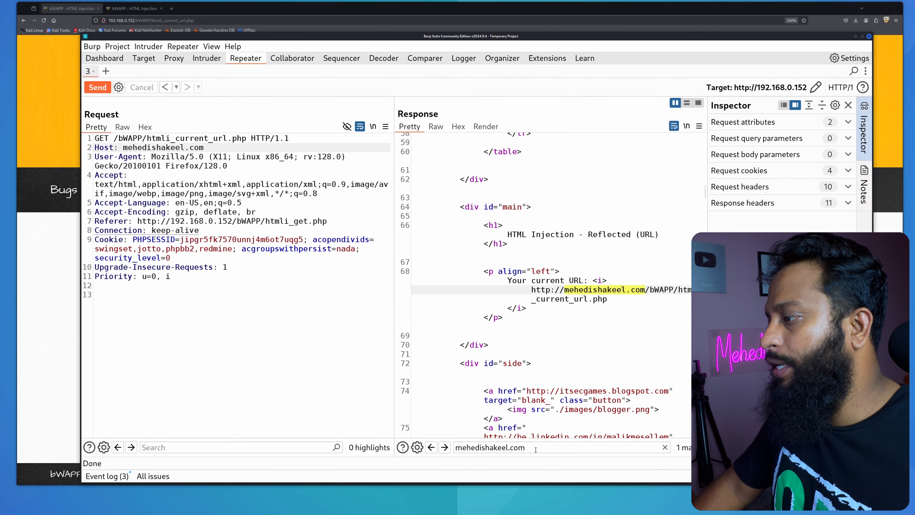
drag(544, 450, 454, 447)
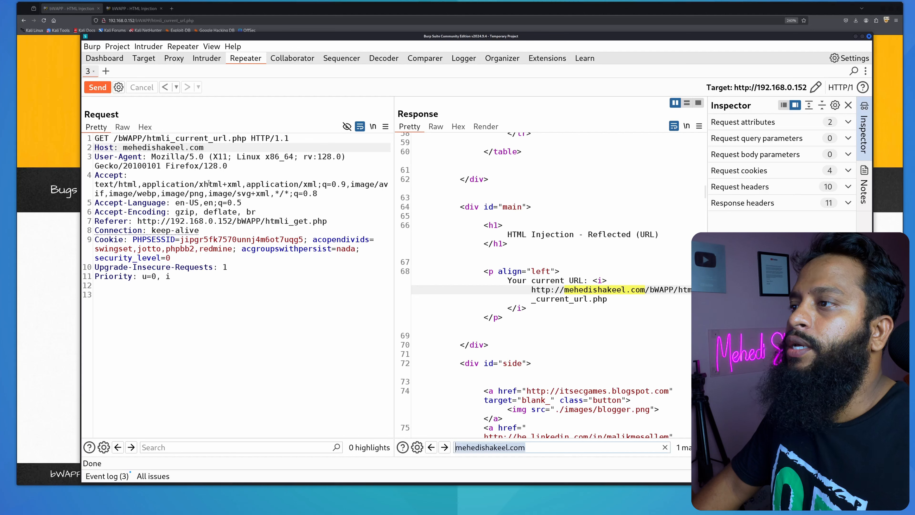